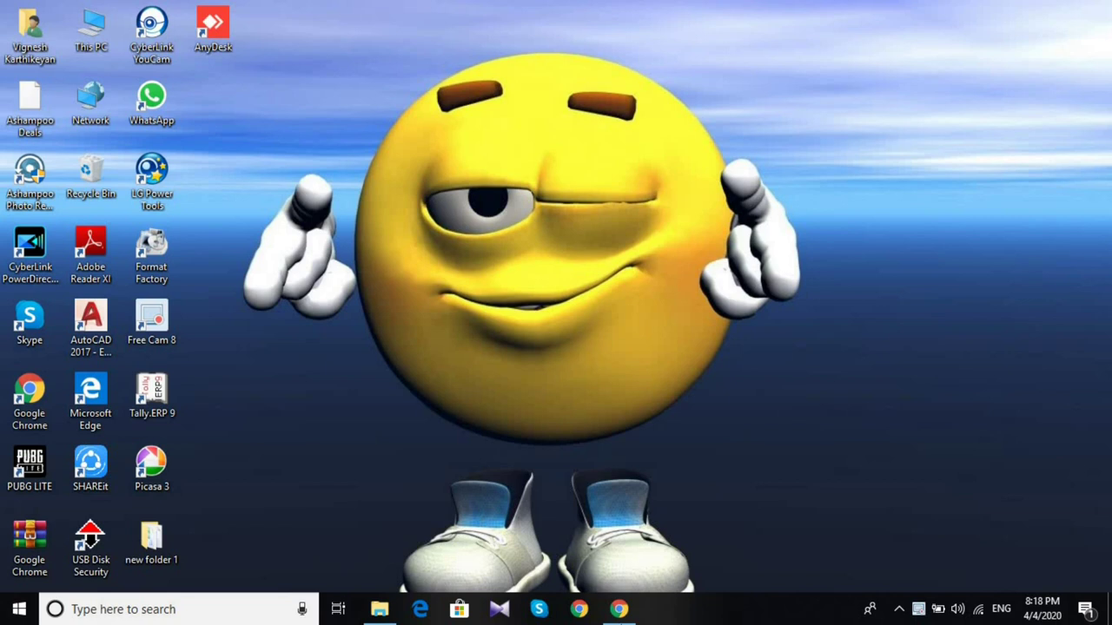
- Switch to Chrome and search Google for "ashampoo photo recovery"
left_click(618, 609)
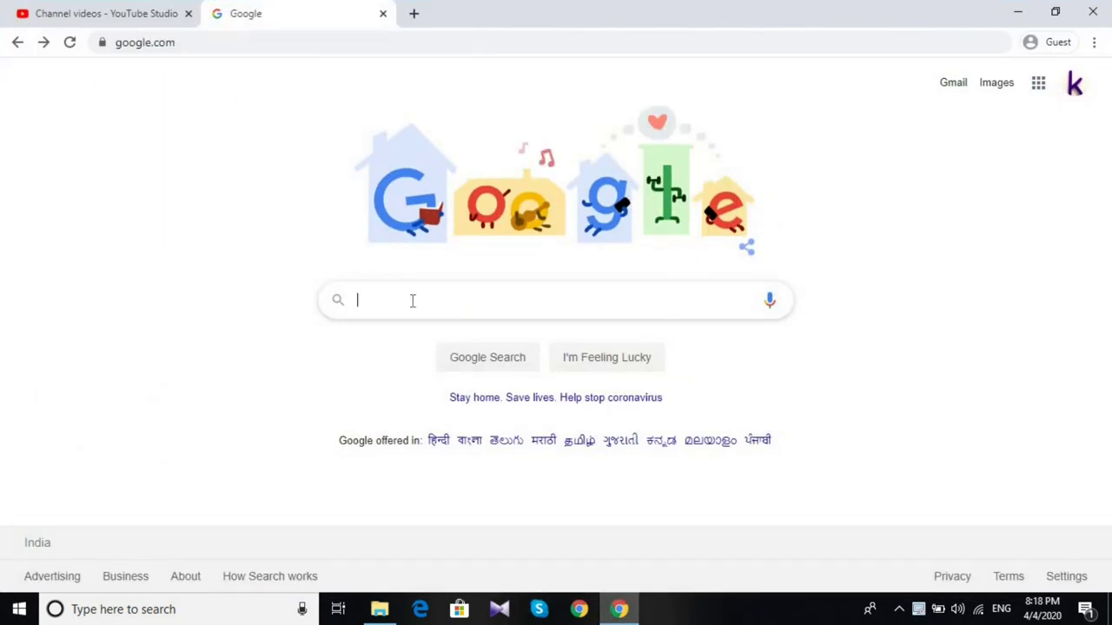
type("as")
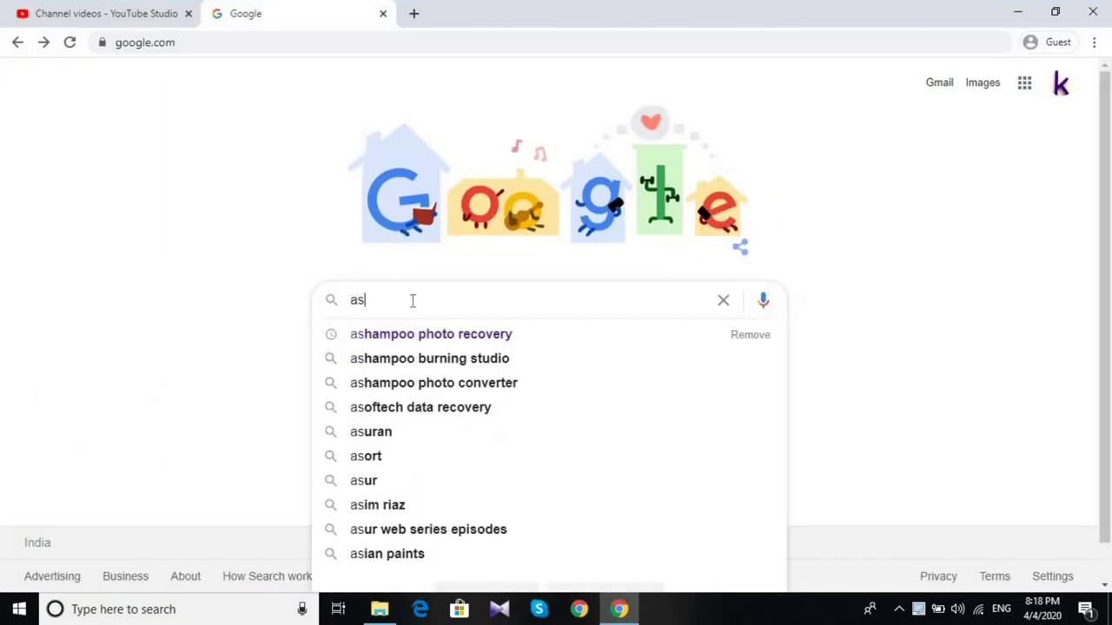
type("h")
key("Down")
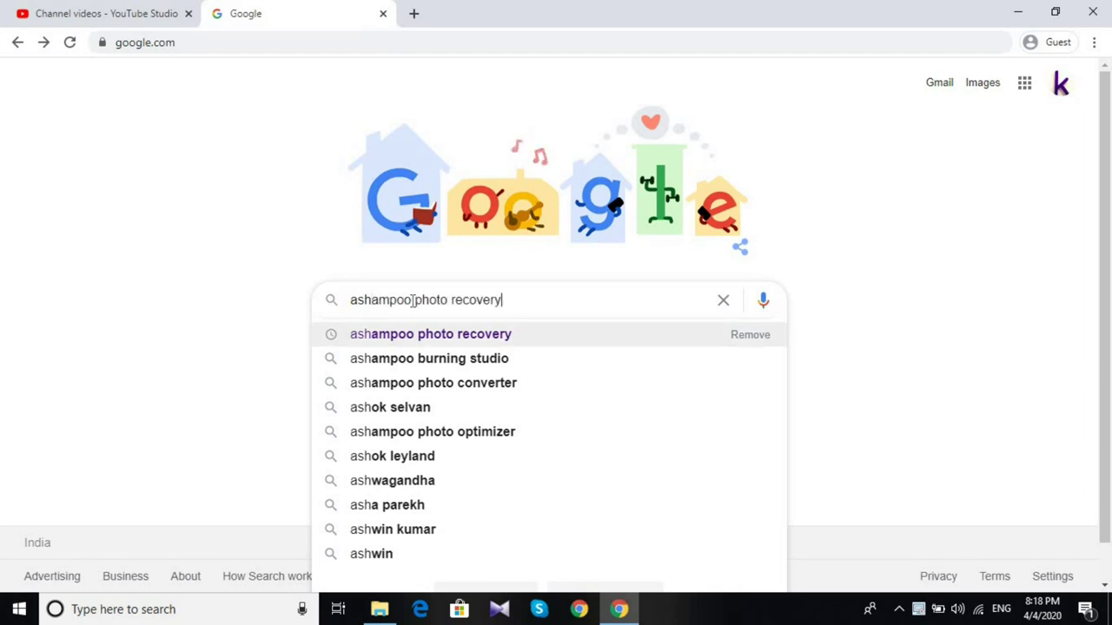
key("Return")
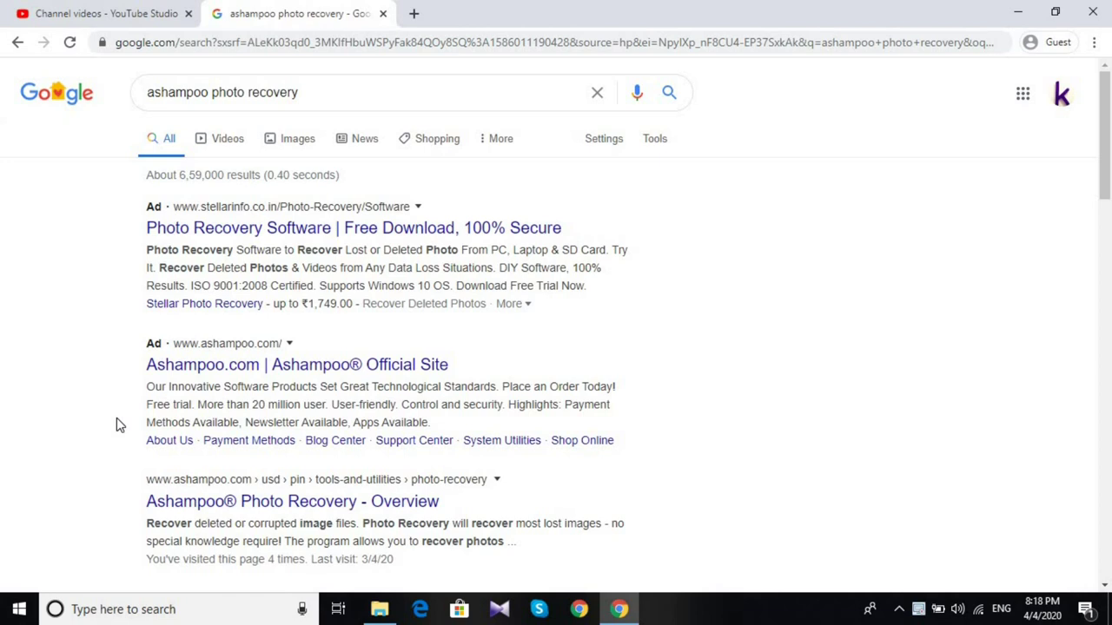
- Open the "Ashampoo® Photo Recovery - Overview" search result in a new tab and switch to that tab
scroll(116, 418, "down", 1)
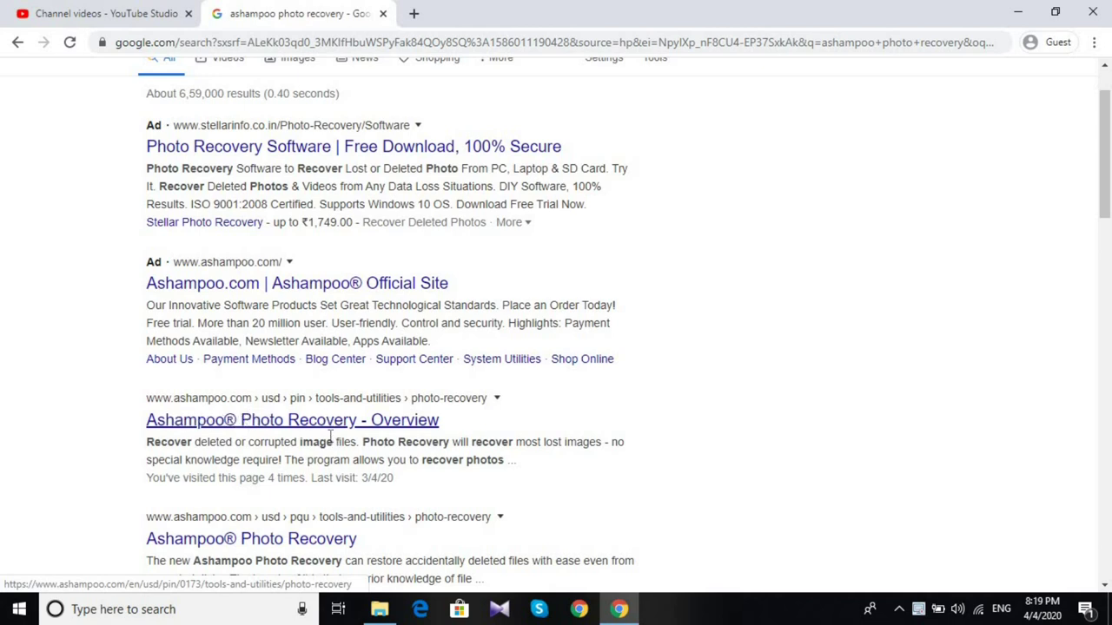
right_click(301, 432)
left_click(323, 439)
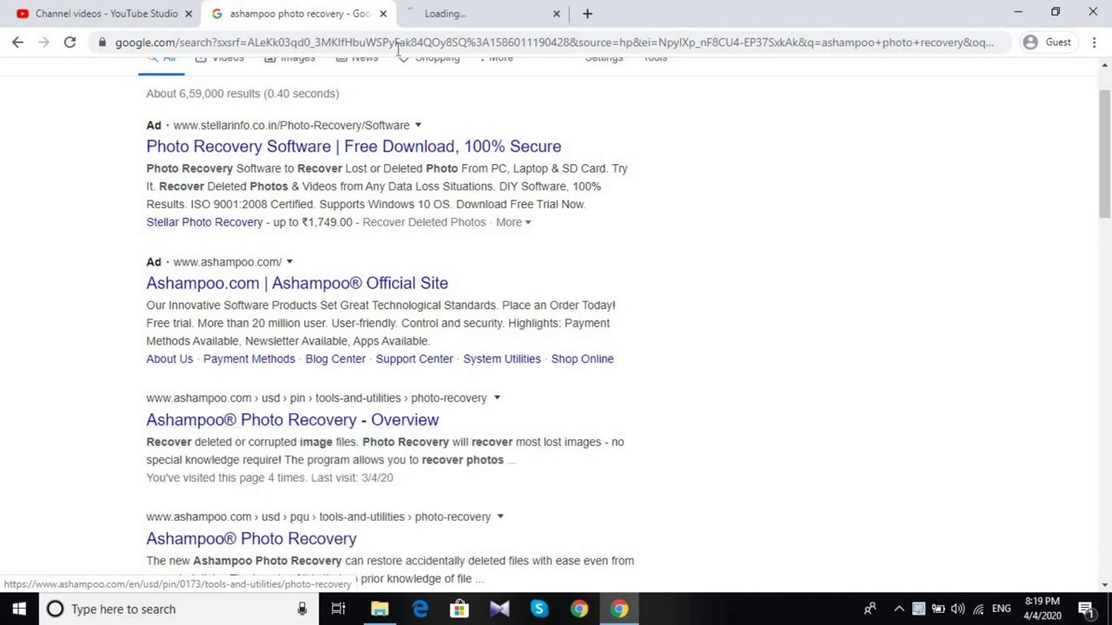
left_click(448, 7)
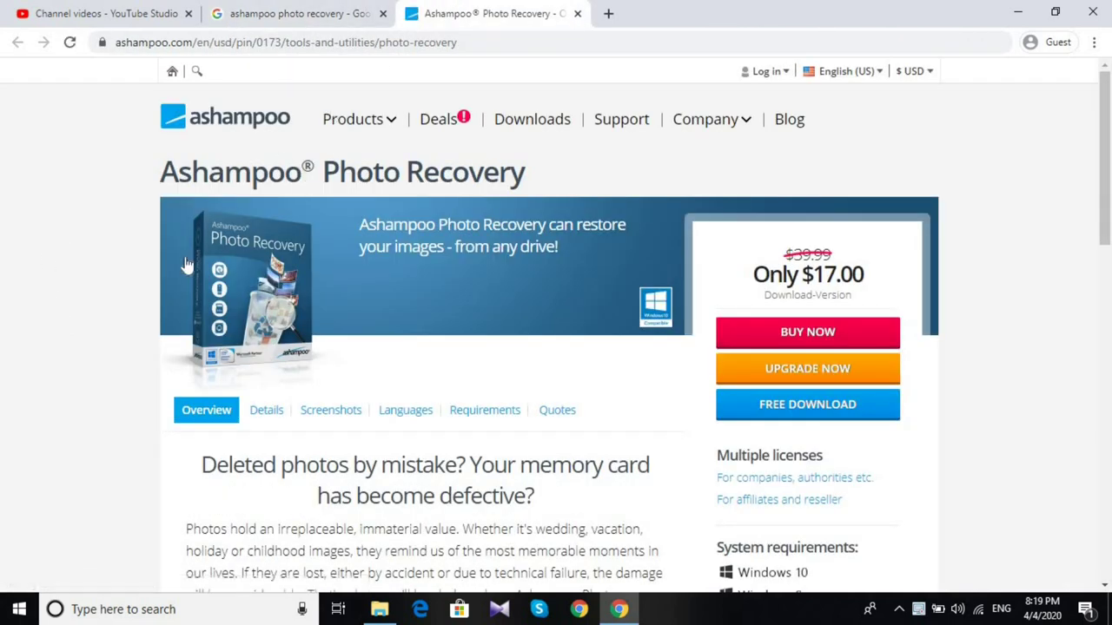
- Look over the Ashampoo Photo Recovery product page and start the free download of the program
scroll(315, 280, "down", 2)
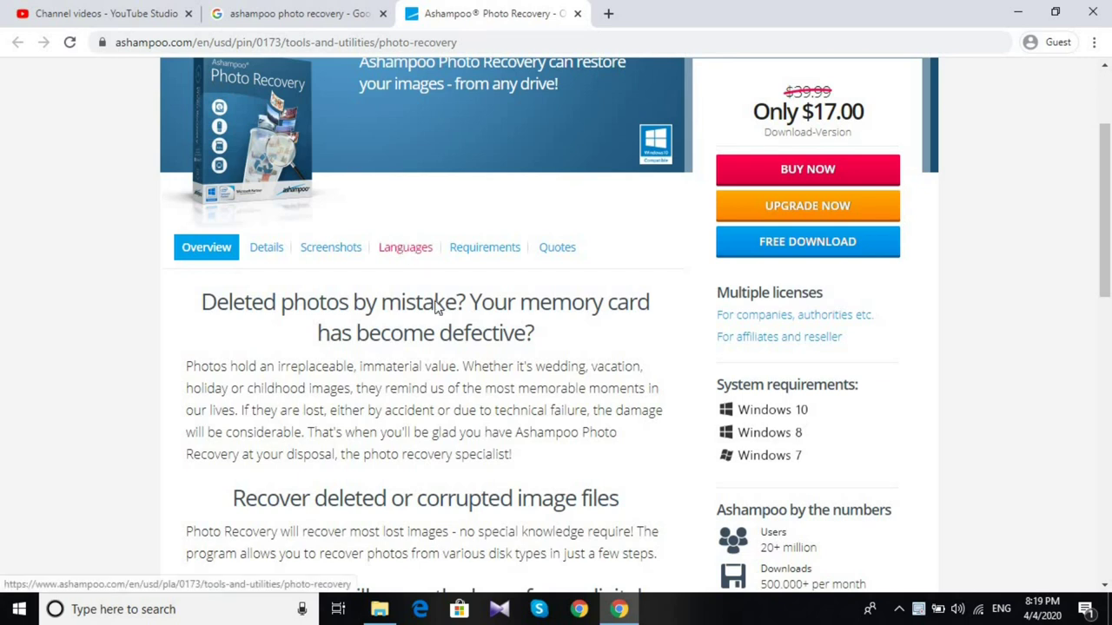
scroll(499, 244, "up", 1)
scroll(498, 246, "up", 1)
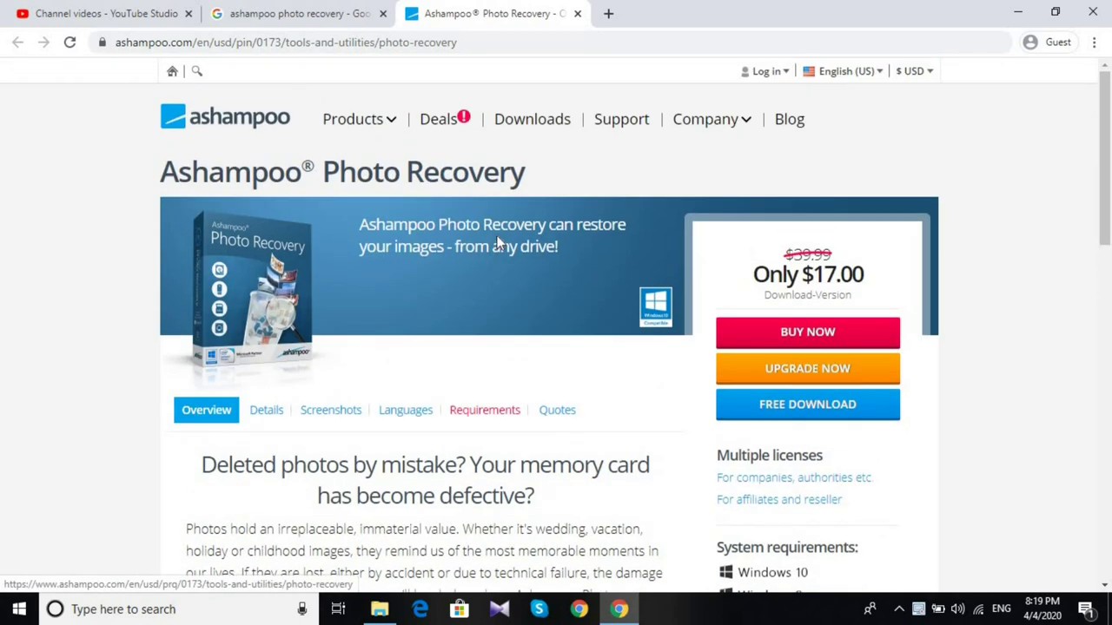
left_click(817, 417)
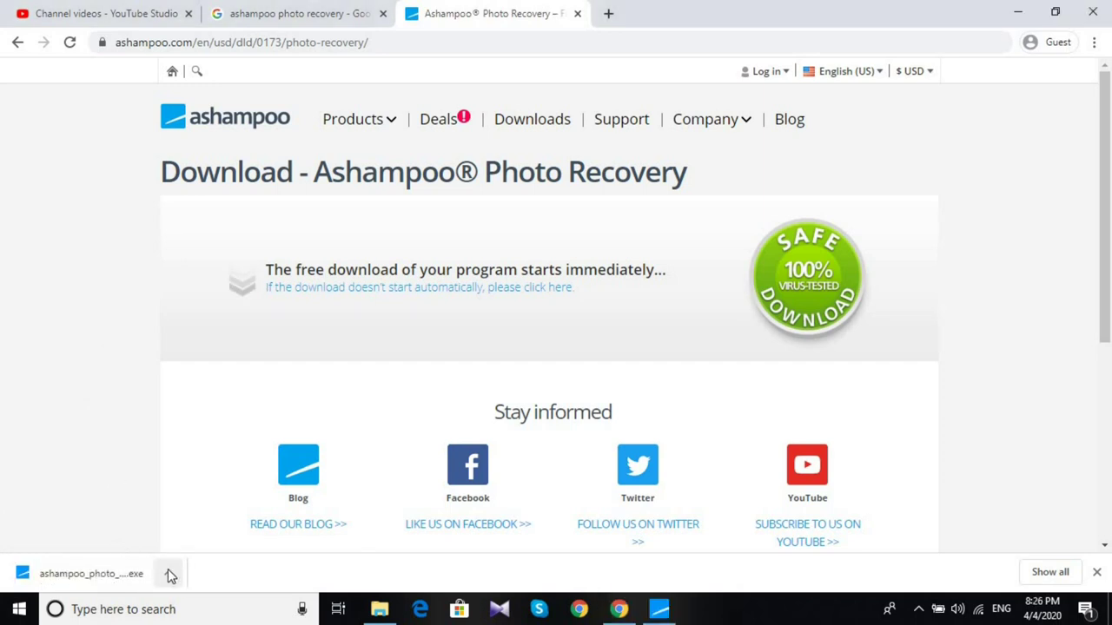
- Run the downloaded installer, accept the license, and install Ashampoo Photo Recovery with desktop icons in the default folder
left_click(168, 568)
left_click(199, 470)
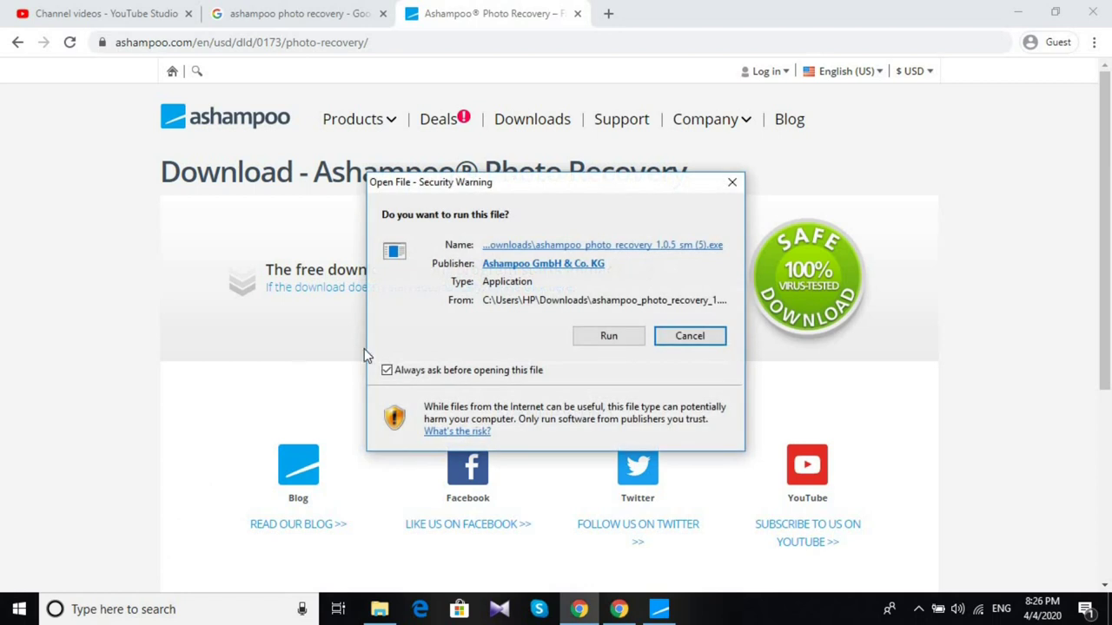
left_click(609, 337)
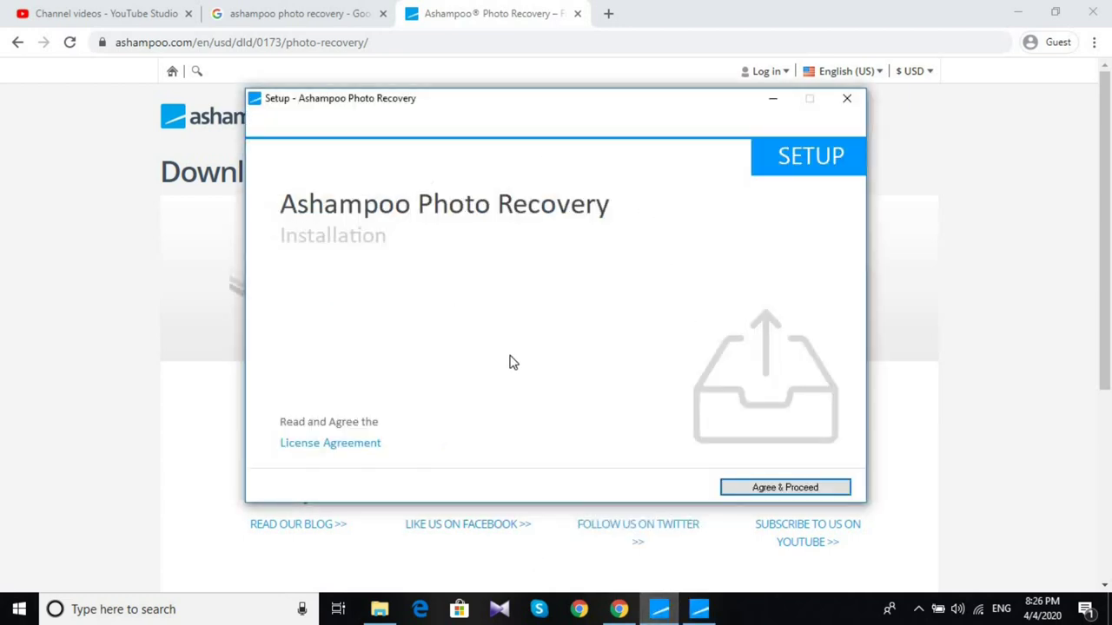
left_click(772, 488)
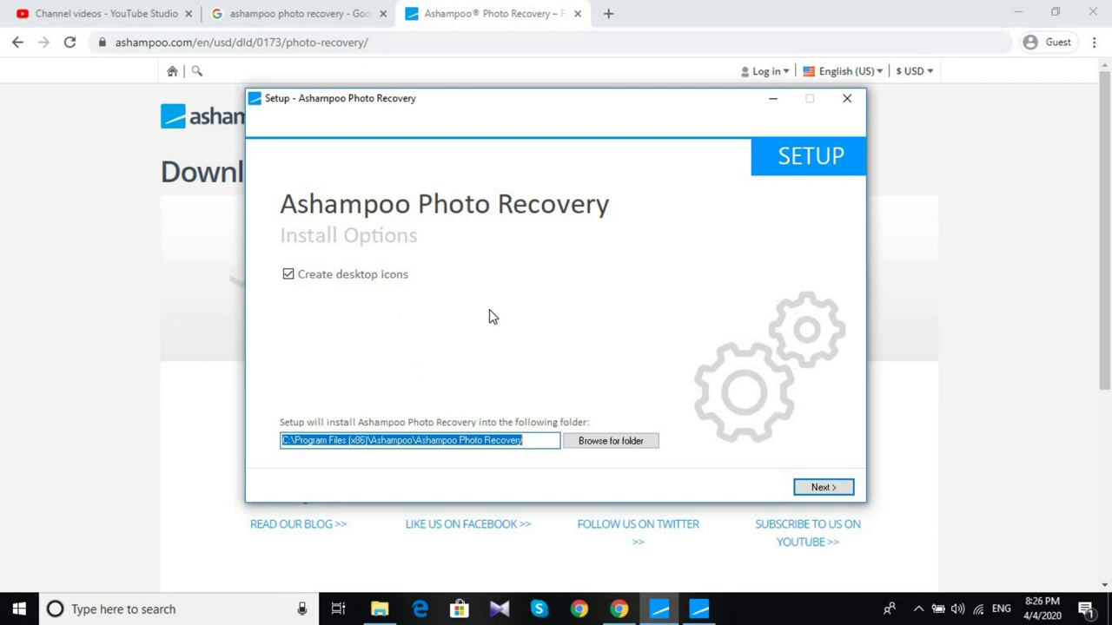
left_click(822, 487)
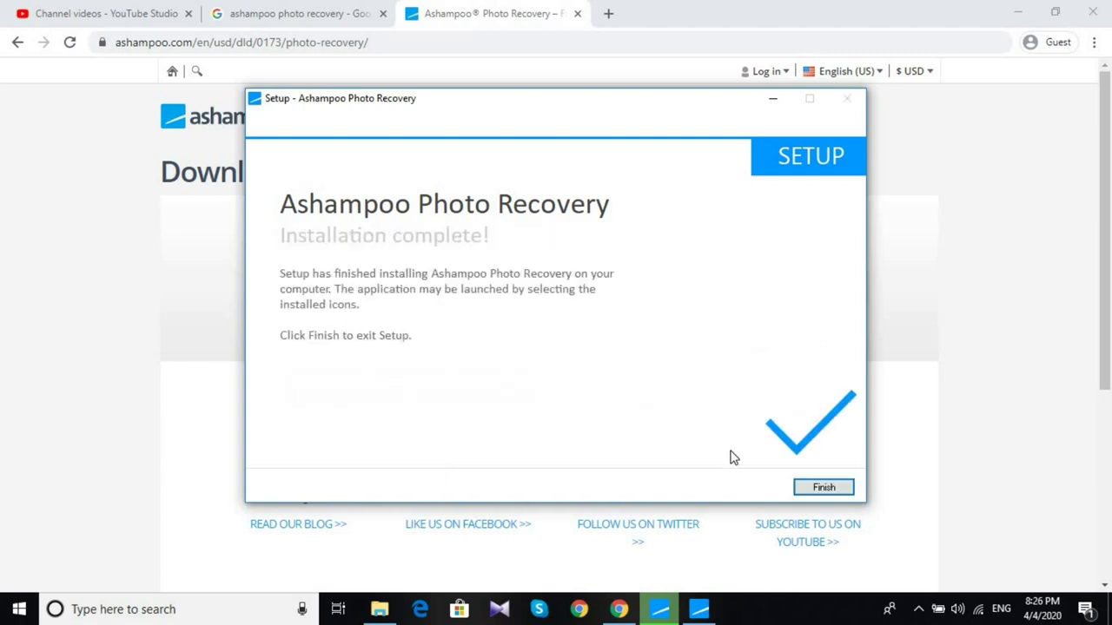
left_click(823, 488)
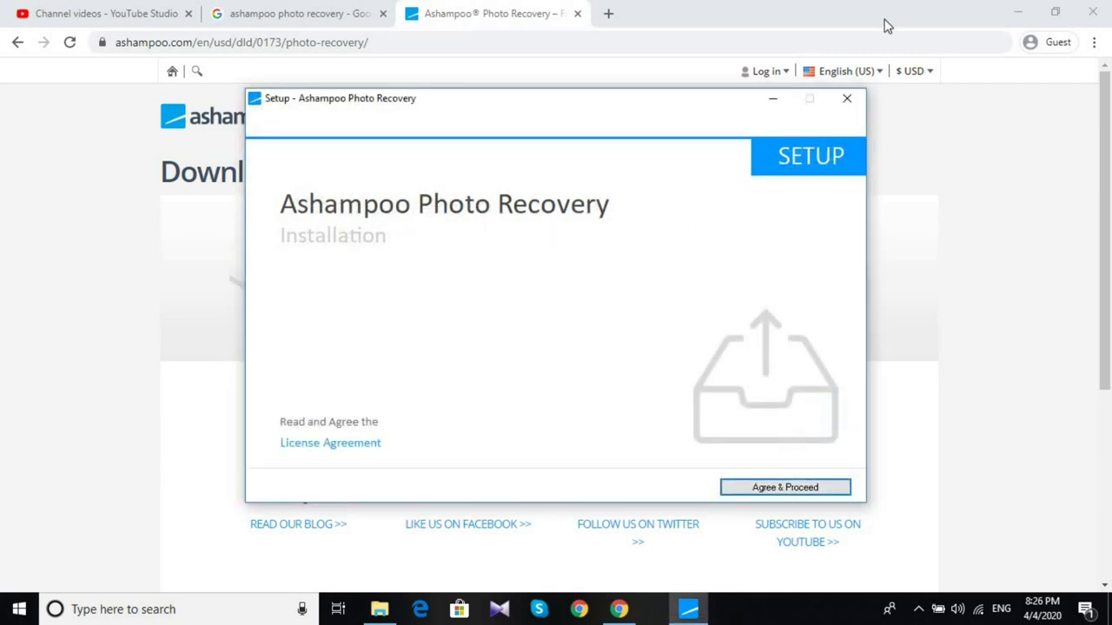
- Exit the leftover second Ashampoo setup without installing and minimize the browser to show the desktop
left_click(845, 98)
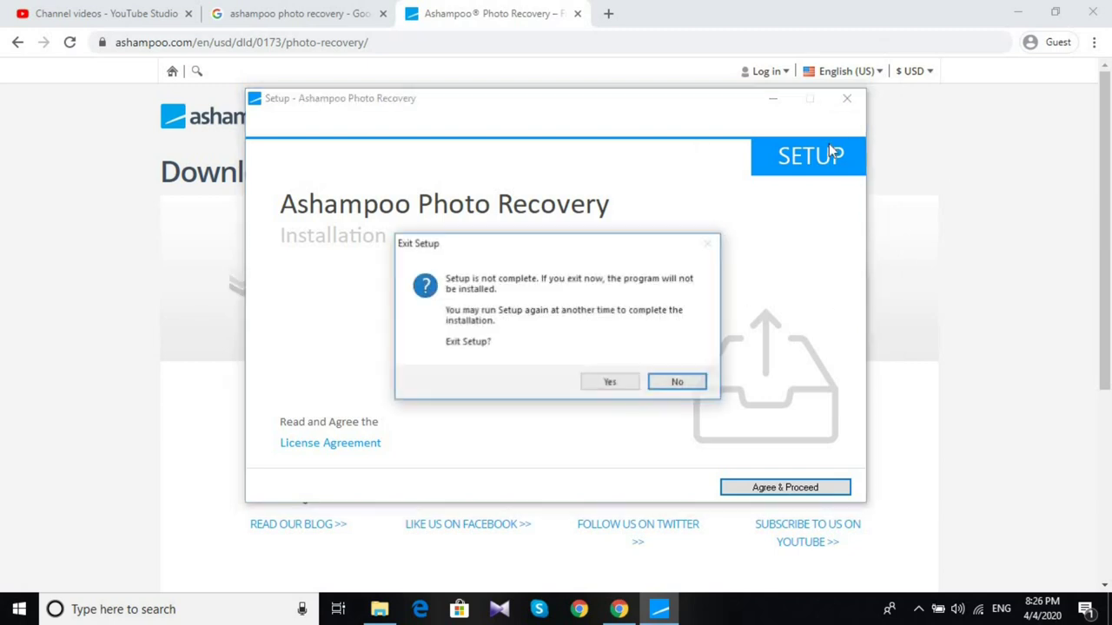
left_click(620, 384)
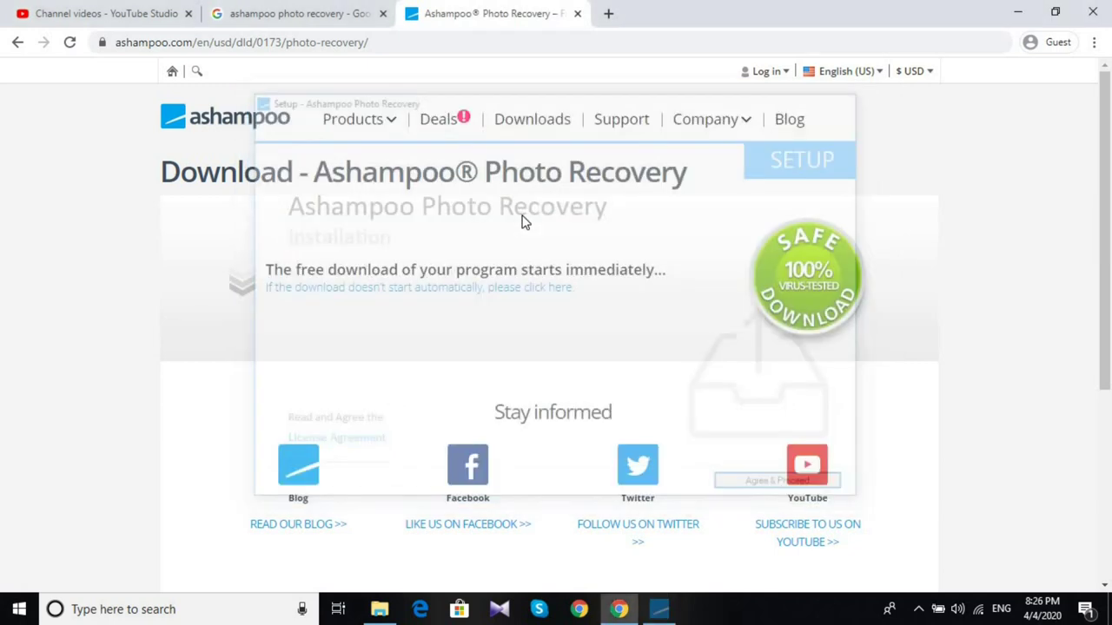
left_click(1019, 12)
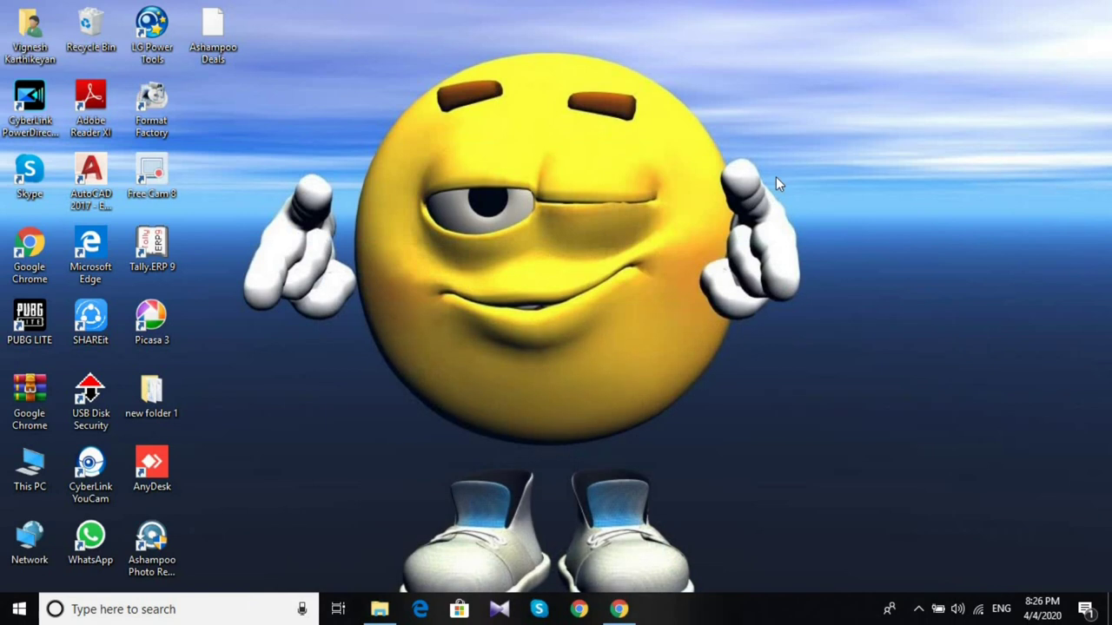
- Refresh the desktop, launch Ashampoo Photo Recovery, and dismiss its trial notice and the Burning Studio 21 recommendation
double_click(165, 556)
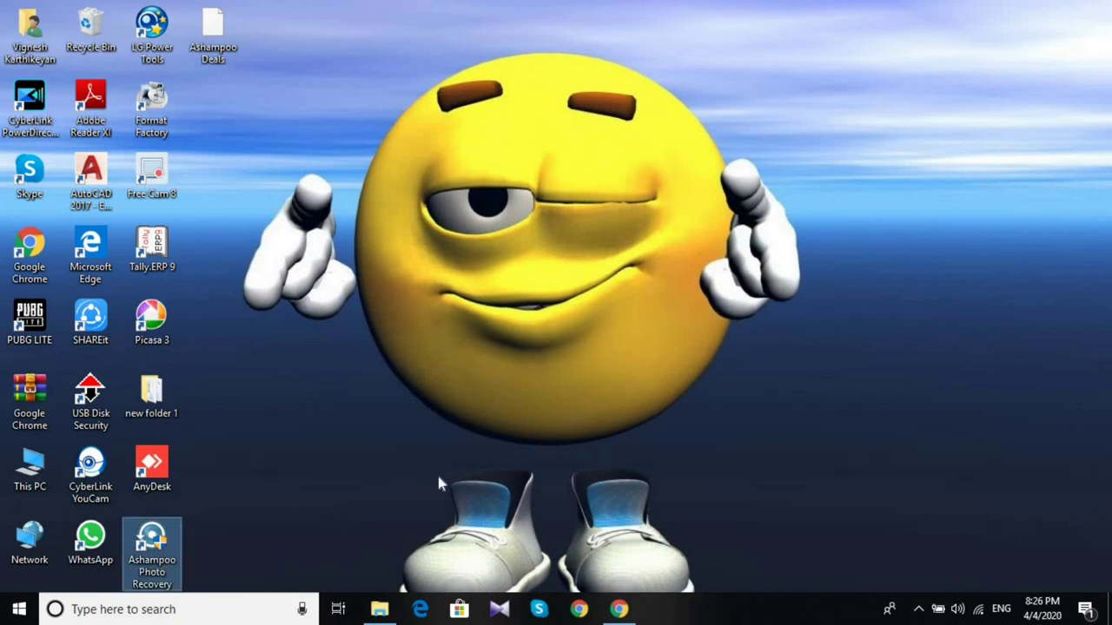
right_click(672, 214)
left_click(729, 287)
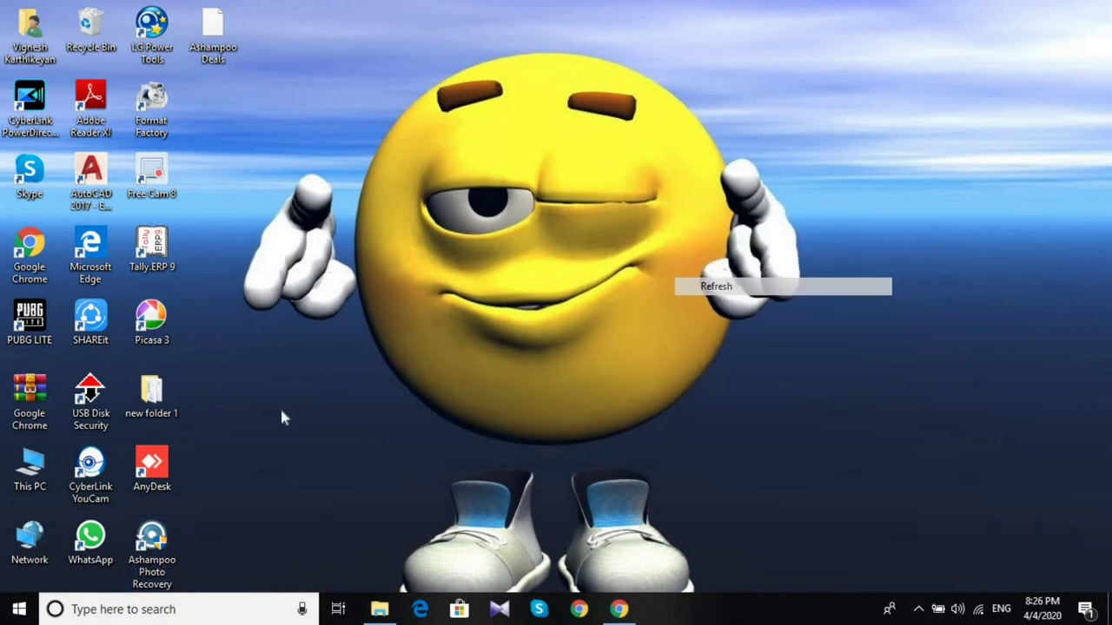
double_click(169, 560)
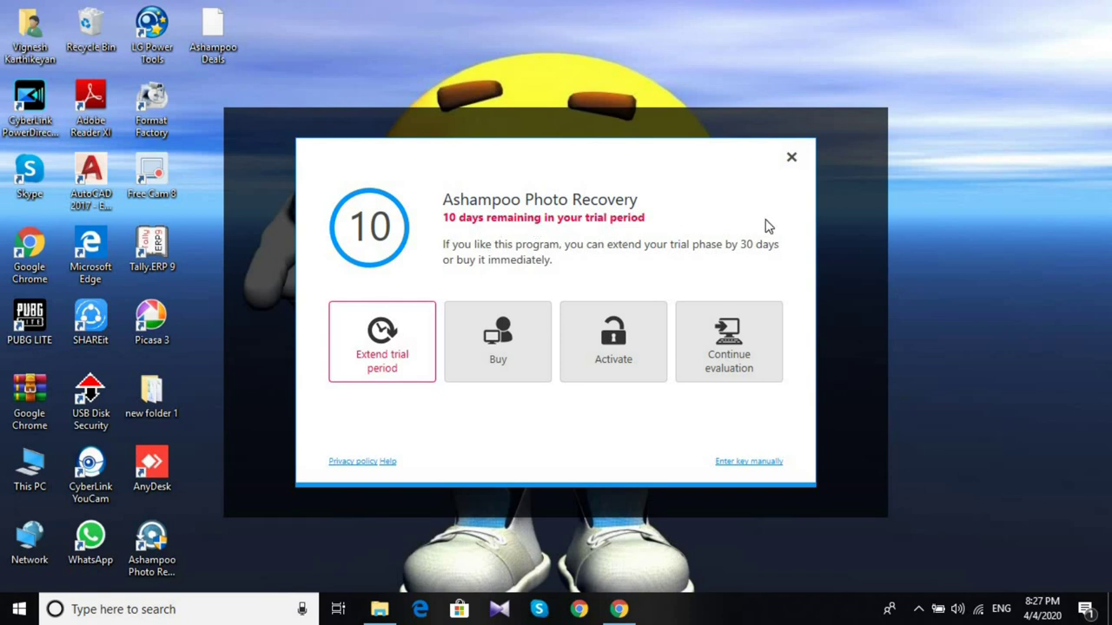
left_click(792, 159)
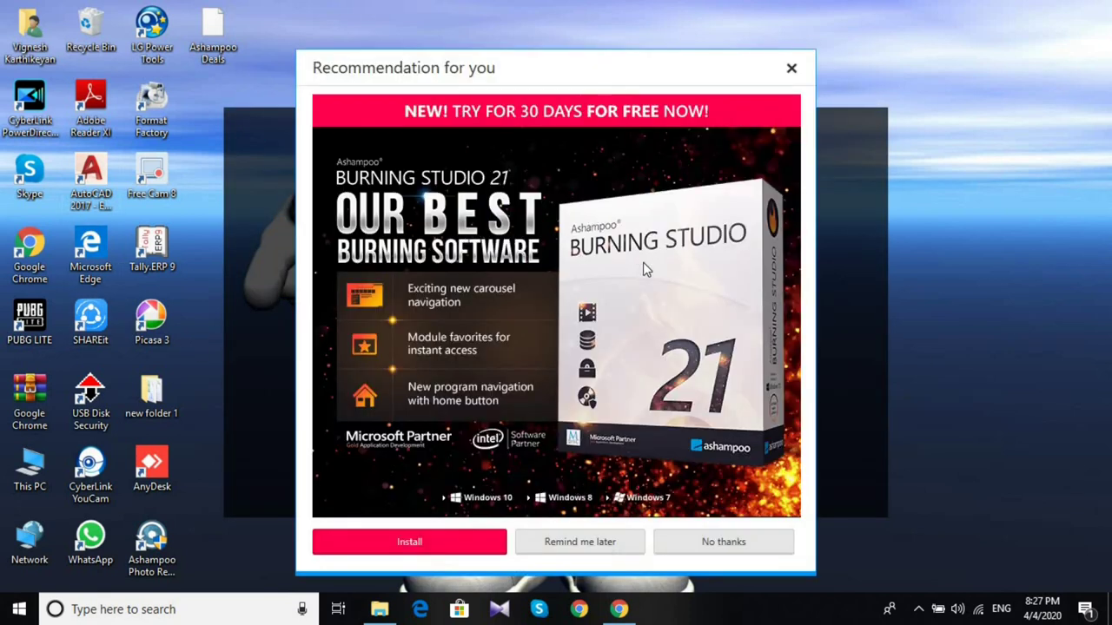
left_click(790, 68)
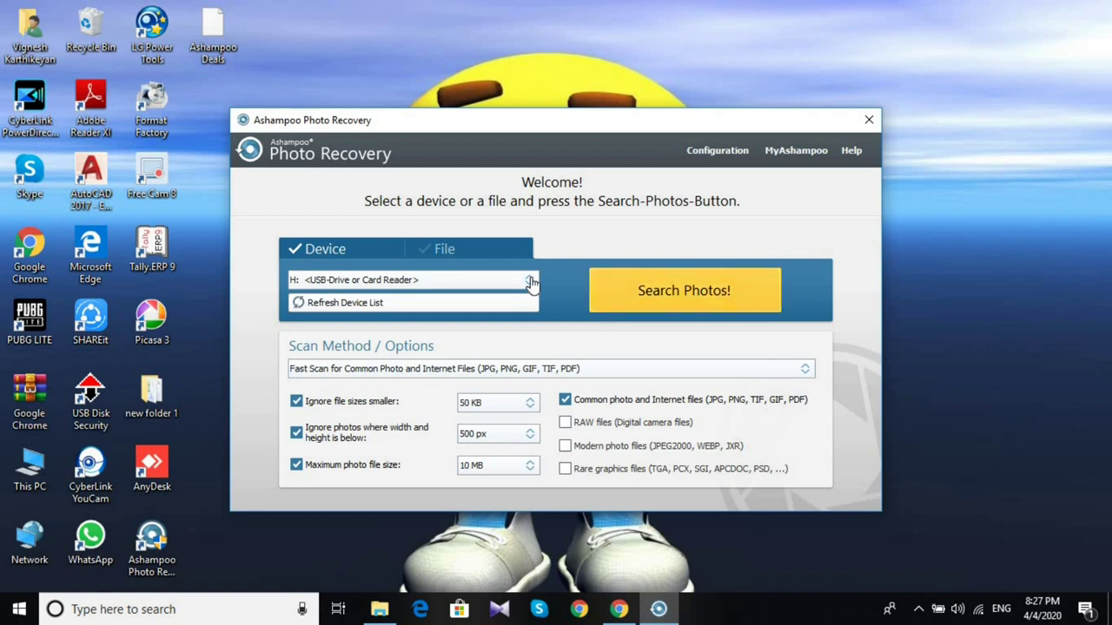
- Choose H: <USB-Drive or Card Reader> as the device to scan and check the USB Drive (H:) in File Explorer
left_click(500, 280)
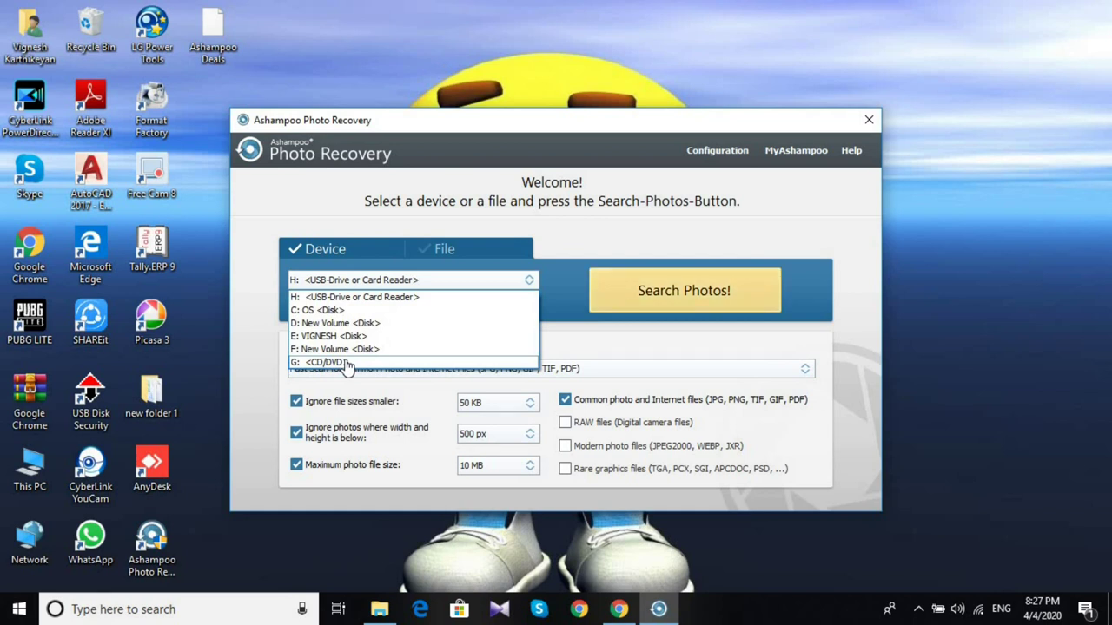
left_click(337, 297)
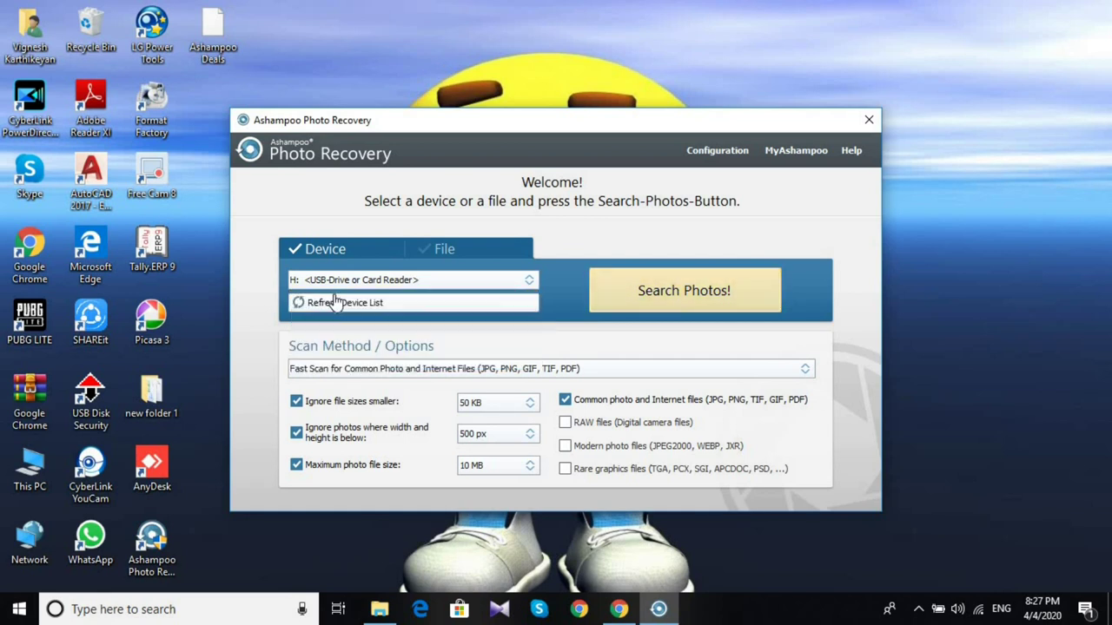
left_click(417, 283)
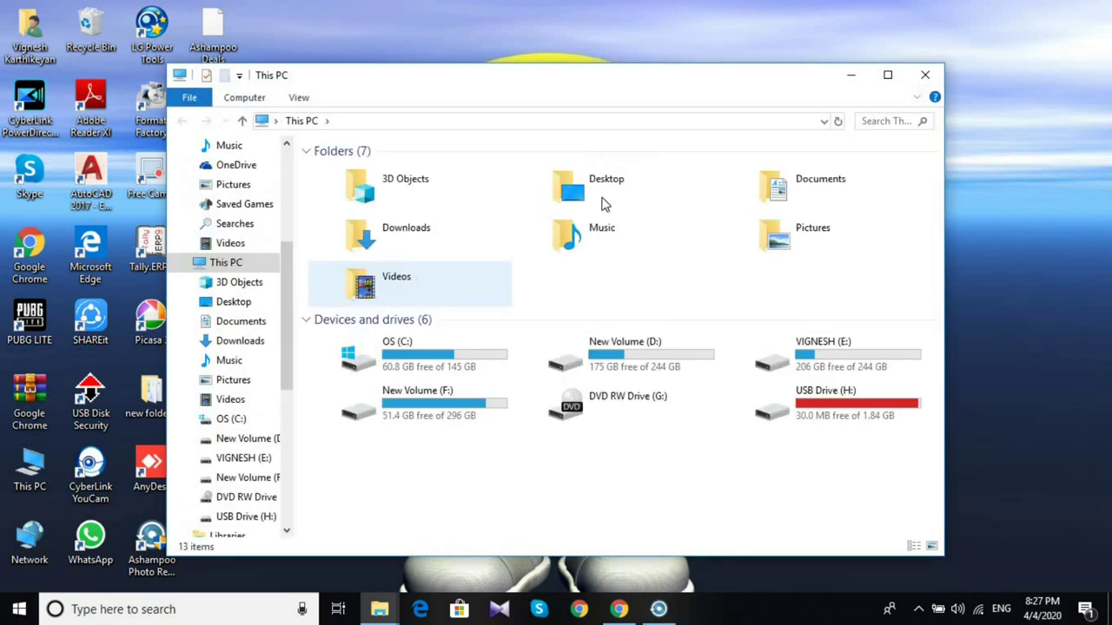
left_click(832, 417)
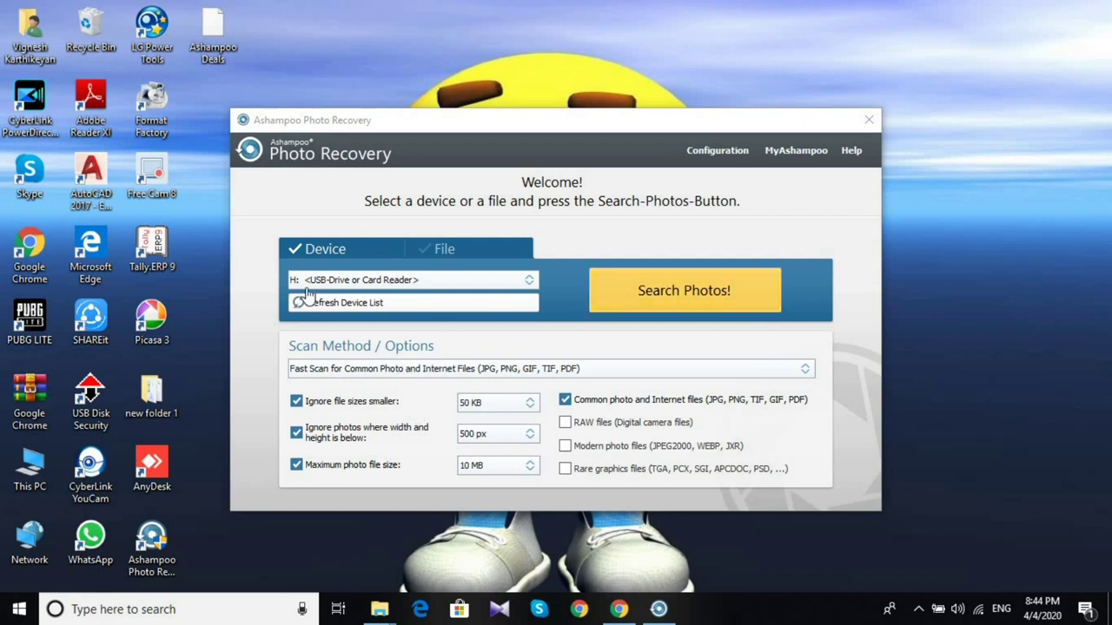
- Search the H: drive for photos using the fast scan for common photo and Internet files, and close the result message
left_click(698, 295)
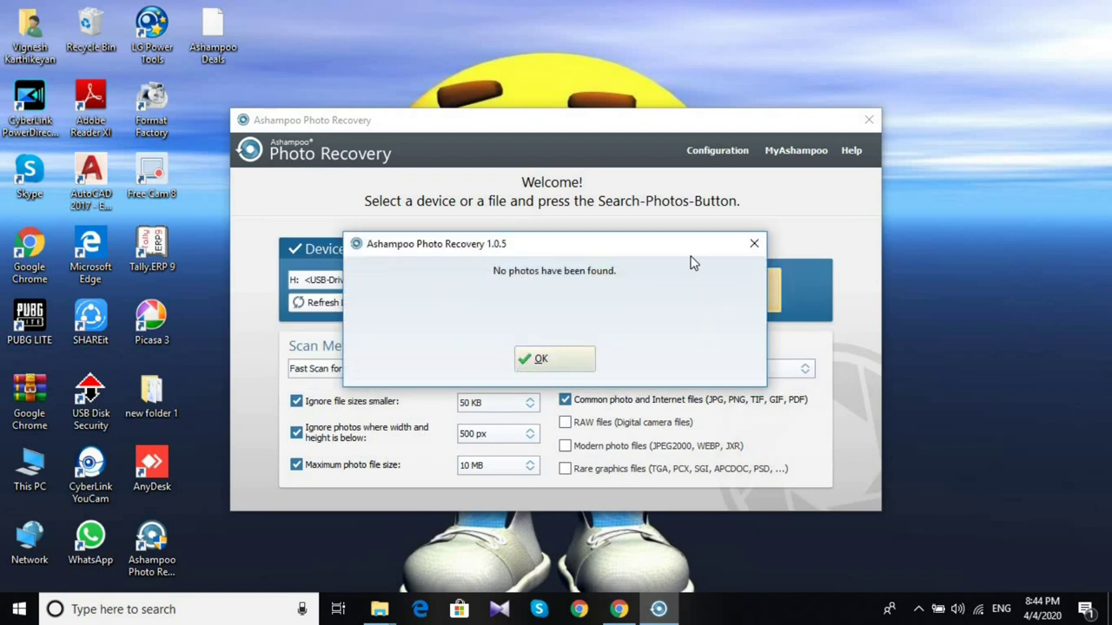
left_click(553, 363)
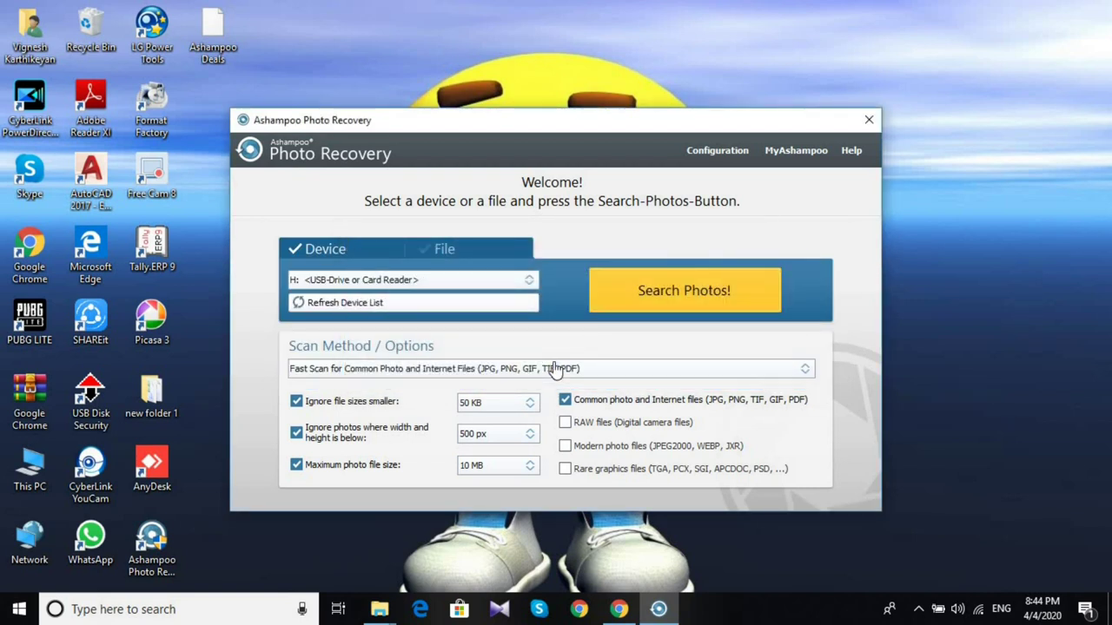